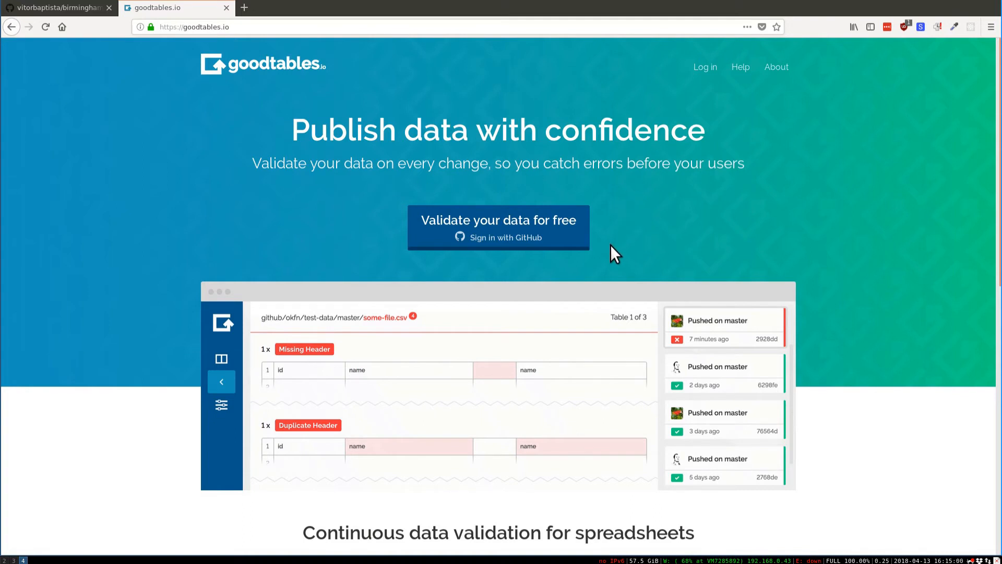
Sign in to goodtables.io with GitHub, authorizing frictionlessdata, and open the source management page
{"action": "left_click", "coordinate": [563, 238]}
{"action": "scroll", "coordinate": [455, 128], "scroll_direction": "down", "scroll_amount": 2}
{"action": "scroll", "coordinate": [493, 135], "scroll_direction": "down", "scroll_amount": 2}
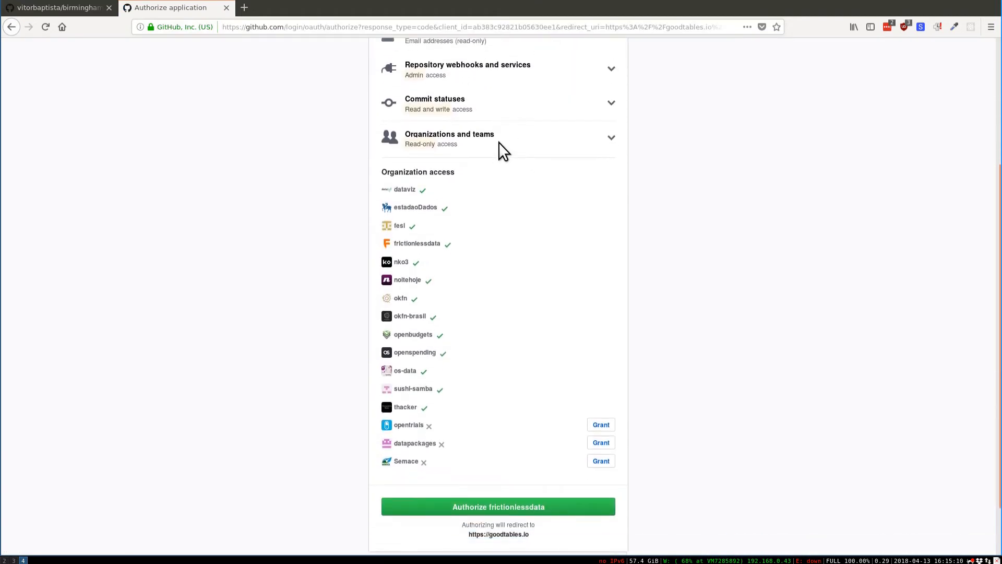
{"action": "scroll", "coordinate": [491, 193], "scroll_direction": "down", "scroll_amount": 2}
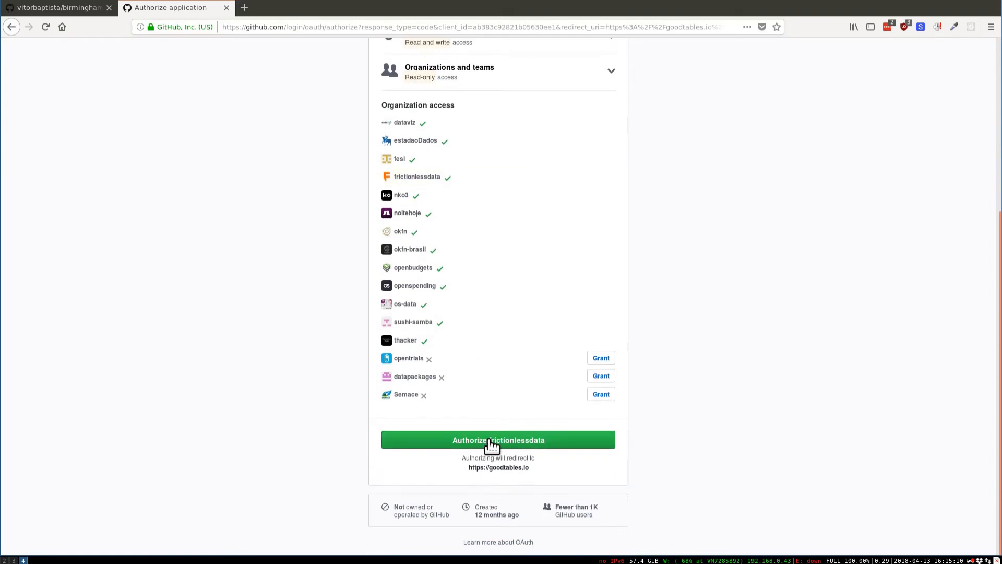
{"action": "left_click", "coordinate": [572, 447]}
{"action": "left_click", "coordinate": [570, 441]}
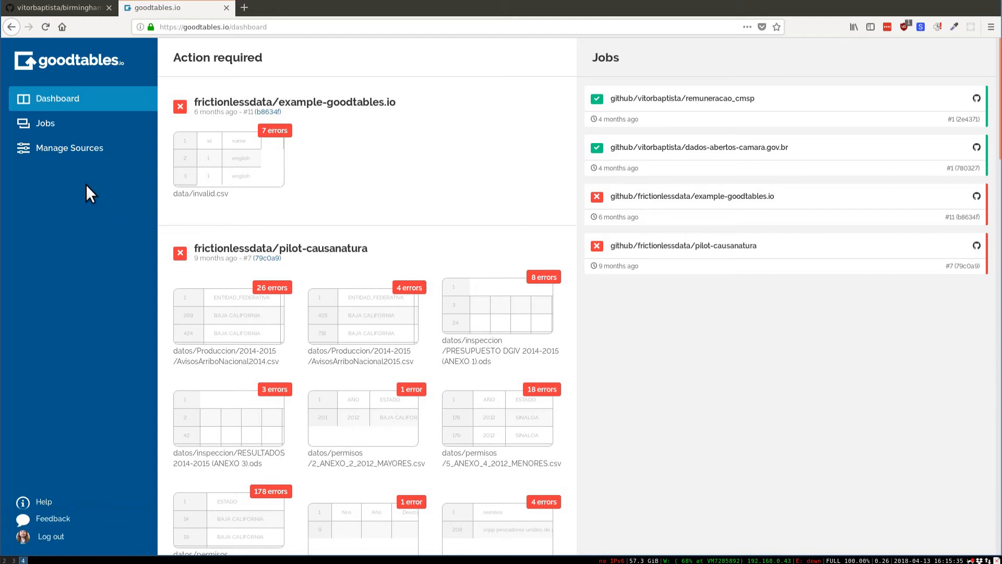
{"action": "left_click", "coordinate": [78, 150]}
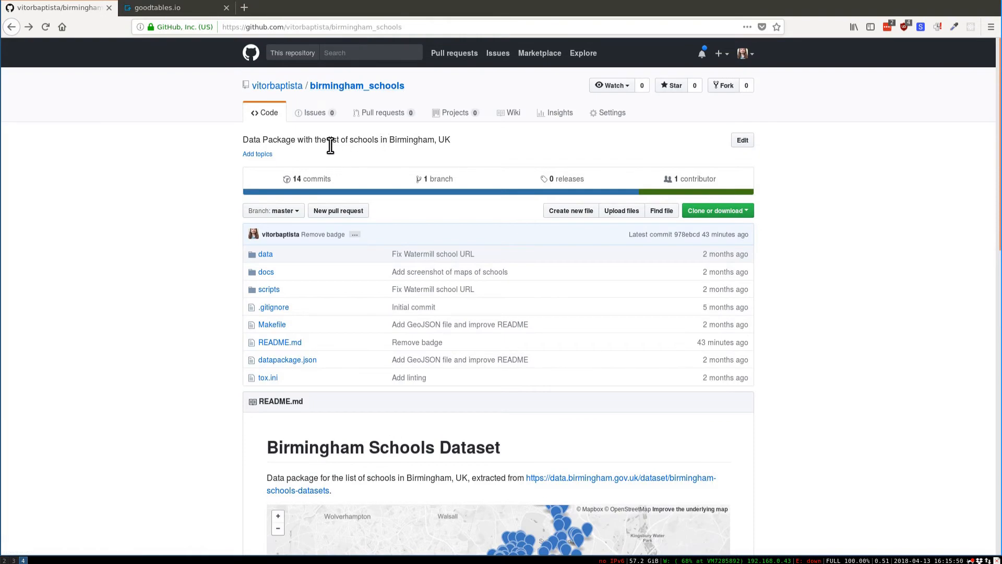
Review birmingham_schools.csv in the GitHub repository's data folder and the schema fields in datapackage.json
{"action": "left_click", "coordinate": [268, 255]}
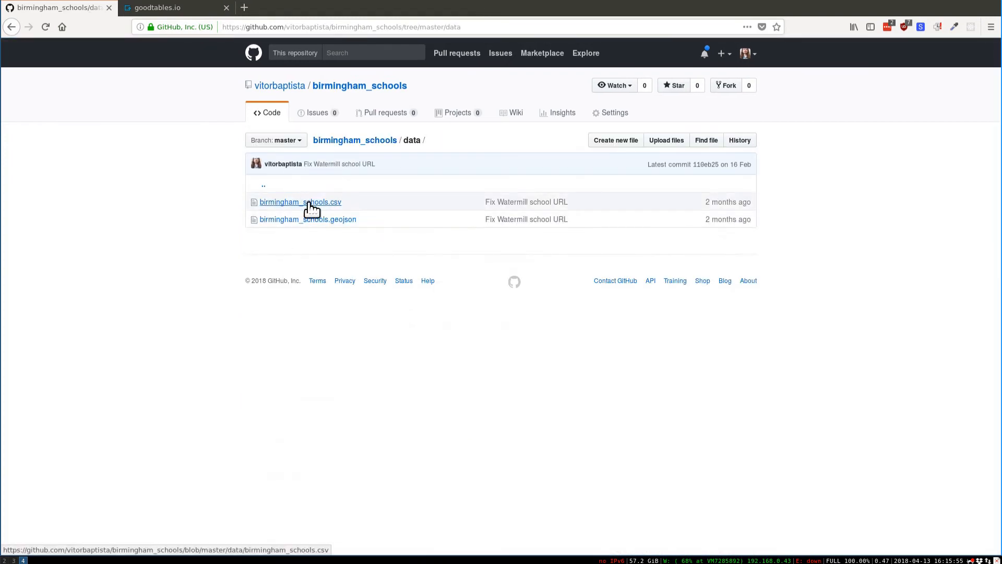
{"action": "left_click", "coordinate": [307, 205]}
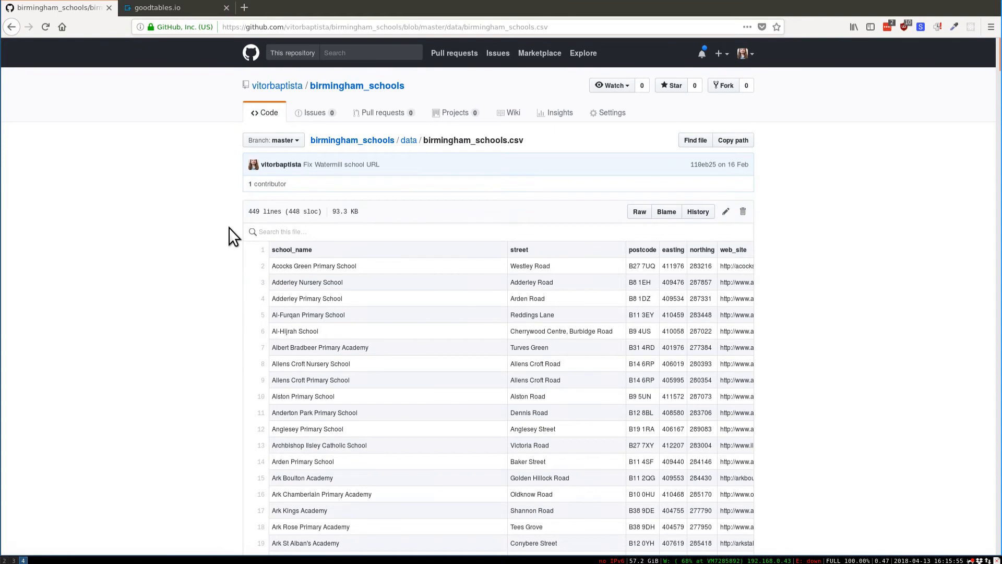
{"action": "key", "text": "alt+Left"}
{"action": "key", "text": "alt+Left"}
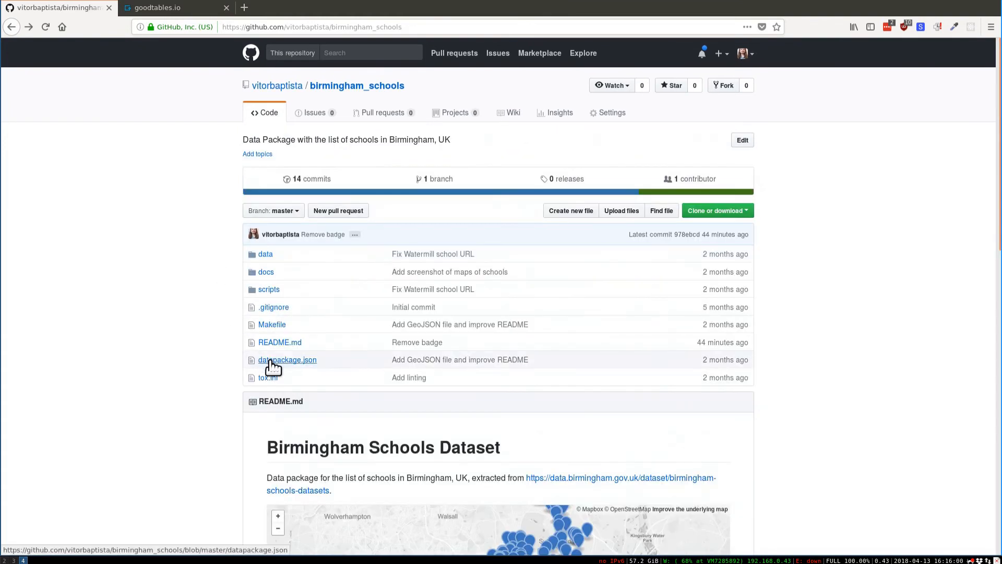
{"action": "left_click", "coordinate": [271, 360]}
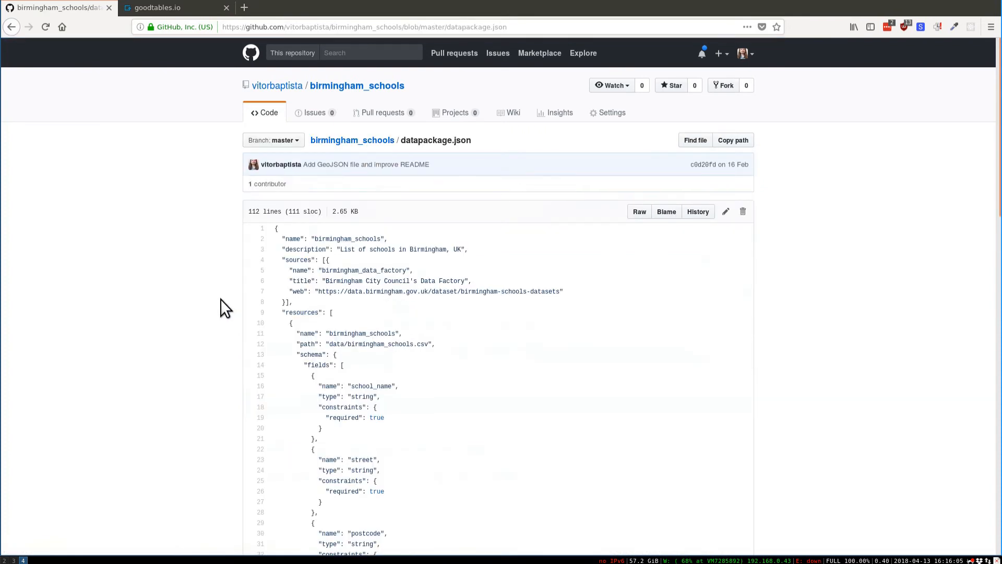
{"action": "scroll", "coordinate": [220, 299], "scroll_direction": "down", "scroll_amount": 3}
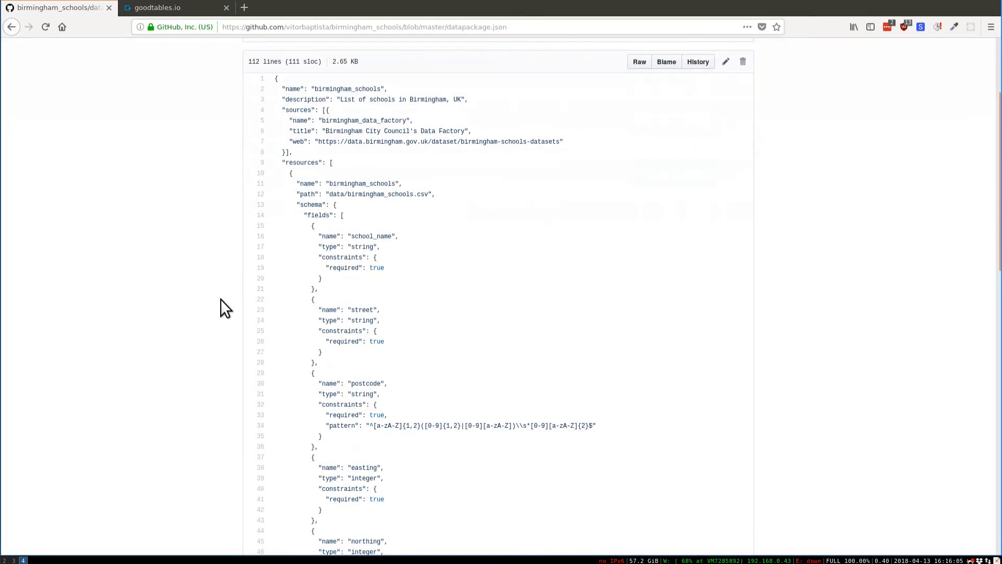
In goodtables.io, filter the GitHub repositories by "birming" and activate the birmingham_schools repository
{"action": "key", "text": "ctrl+Tab"}
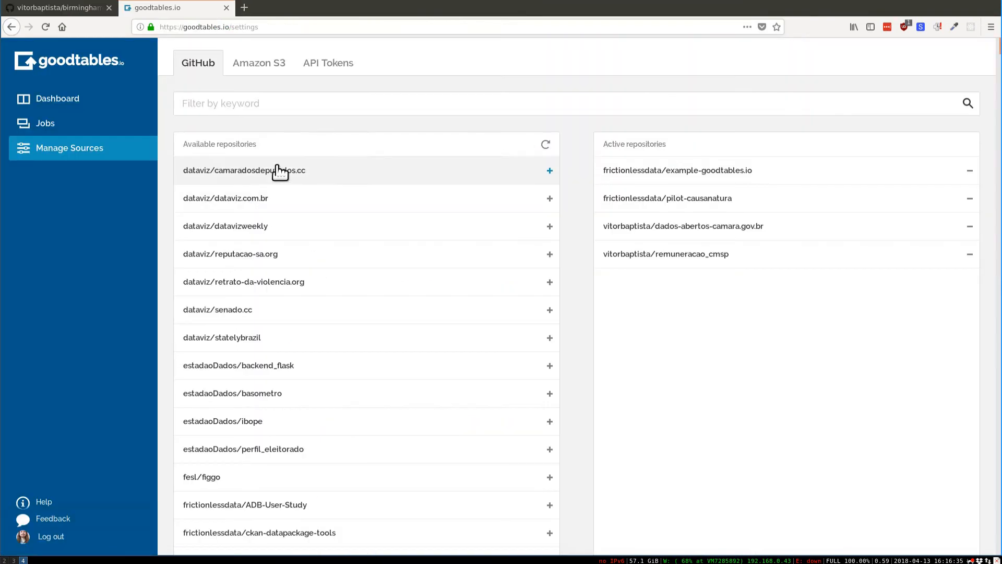
{"action": "left_click", "coordinate": [302, 106]}
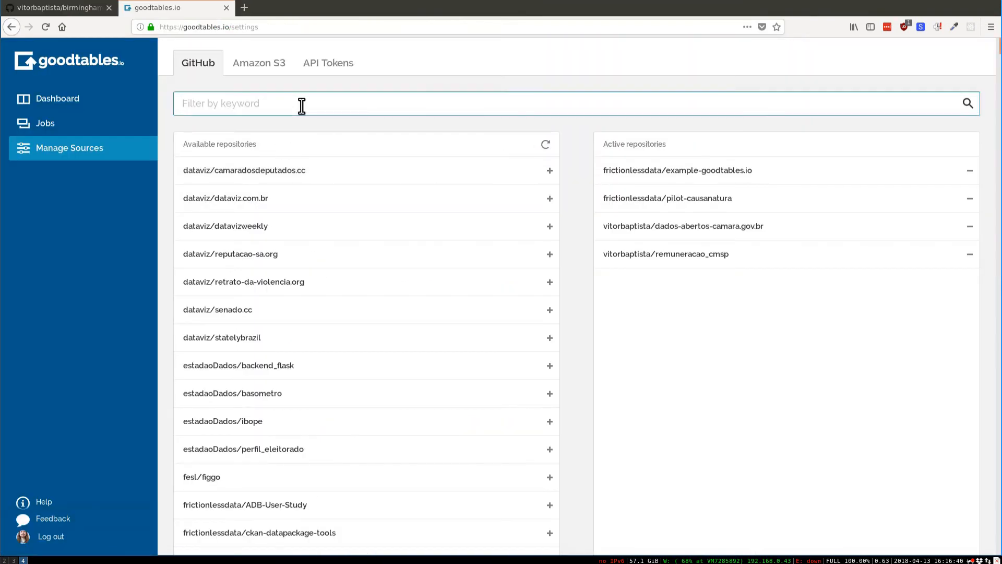
{"action": "type", "text": "birming"}
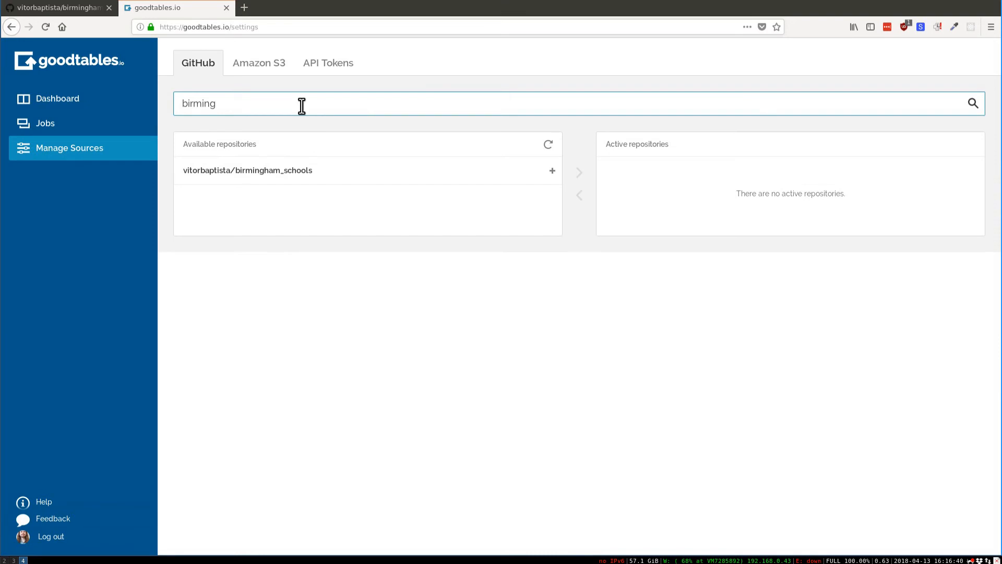
{"action": "left_click", "coordinate": [520, 171]}
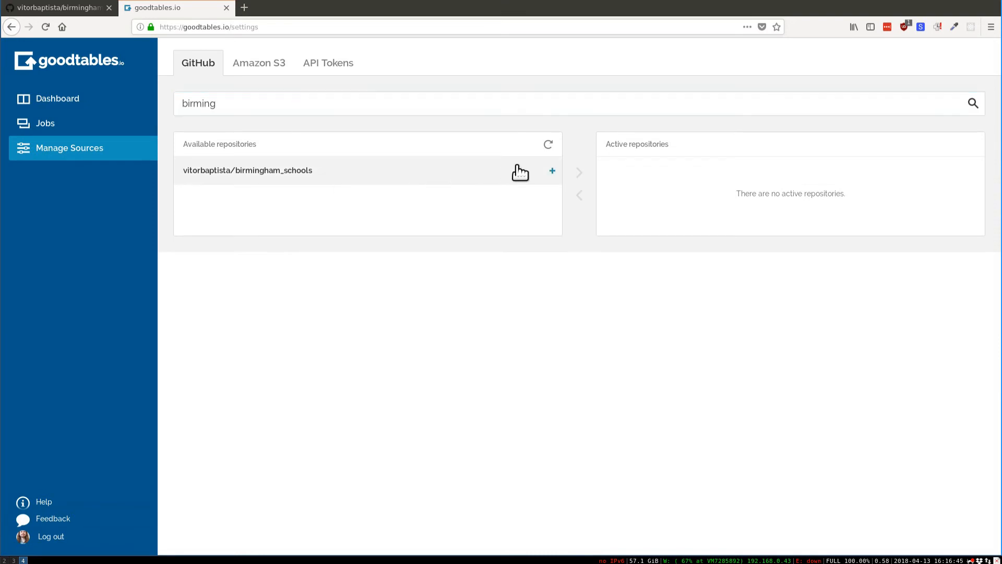
{"action": "left_click", "coordinate": [552, 171]}
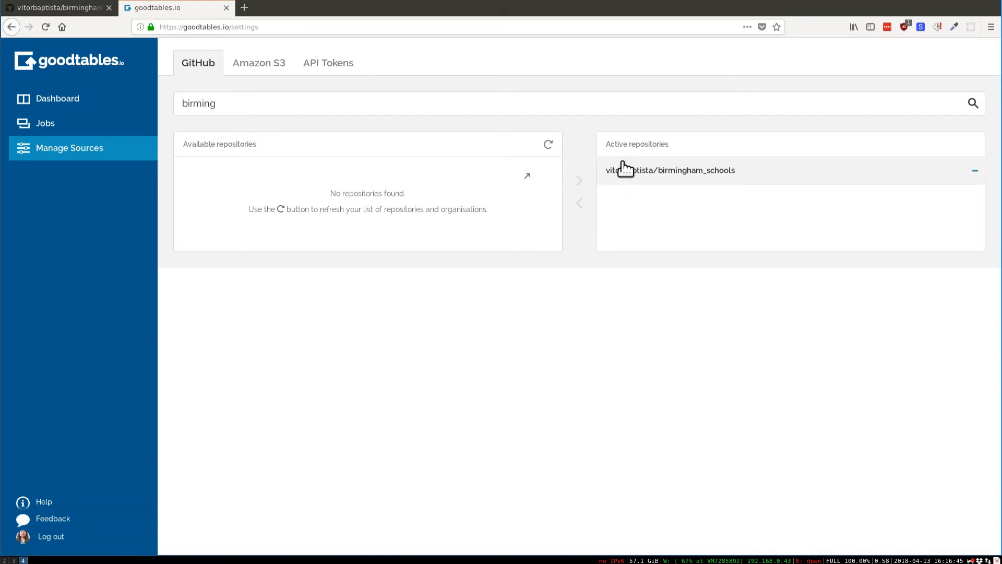
Open the birmingham_schools validation job and refresh the page to check its status
{"action": "left_click", "coordinate": [81, 122]}
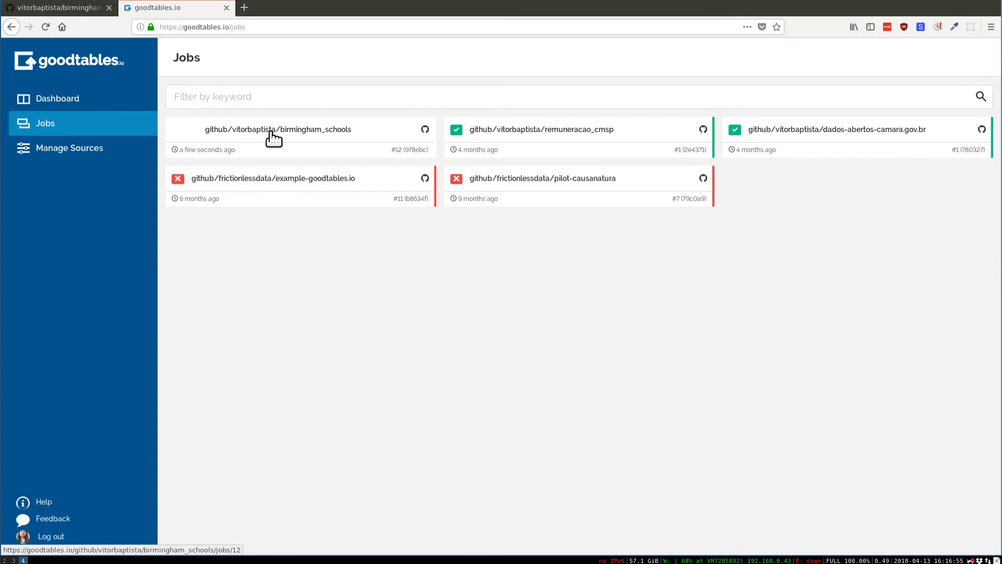
{"action": "left_click", "coordinate": [270, 131]}
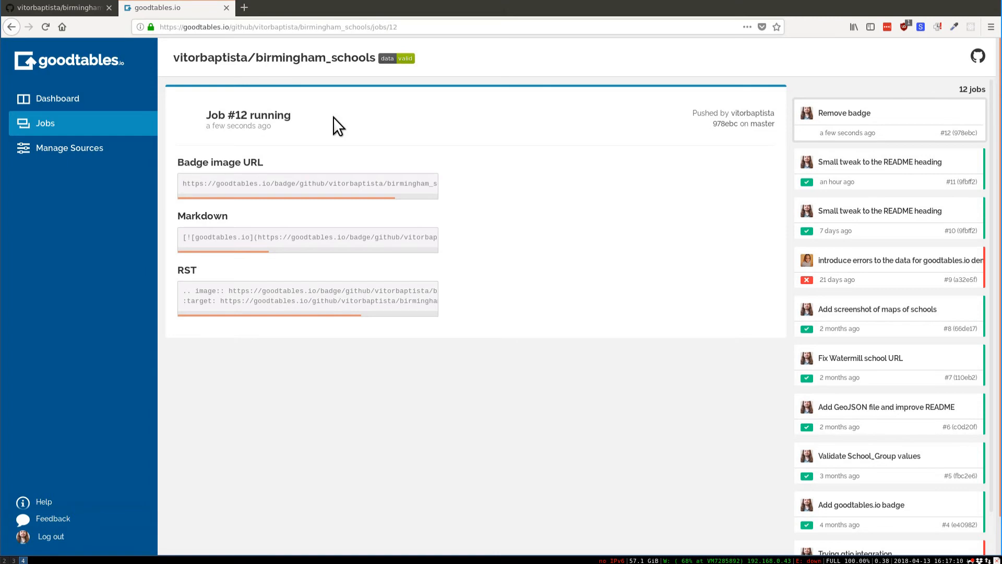
{"action": "key", "text": "F5"}
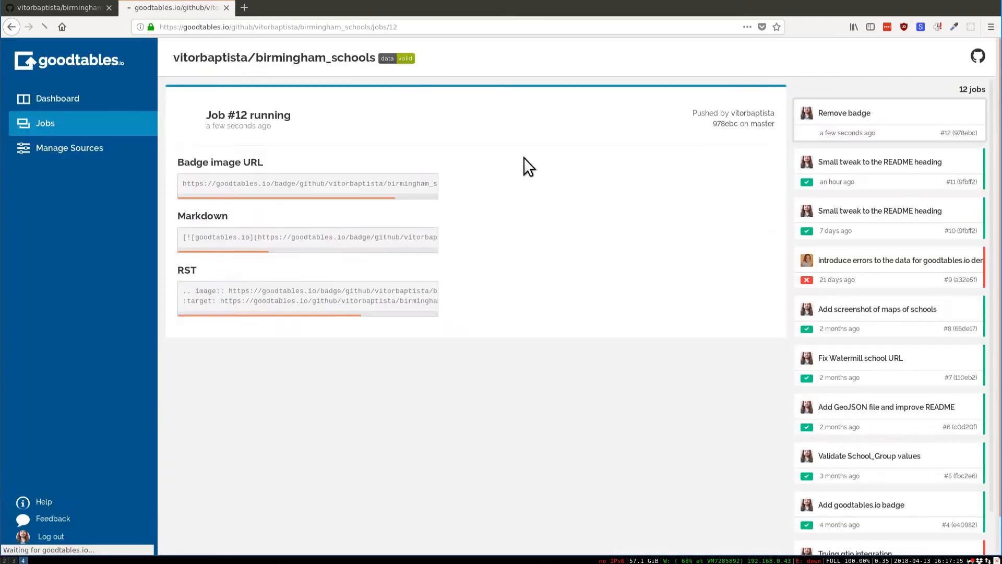
{"action": "left_click_drag", "start_coordinate": [206, 114], "coordinate": [292, 121]}
{"action": "left_click", "coordinate": [292, 121]}
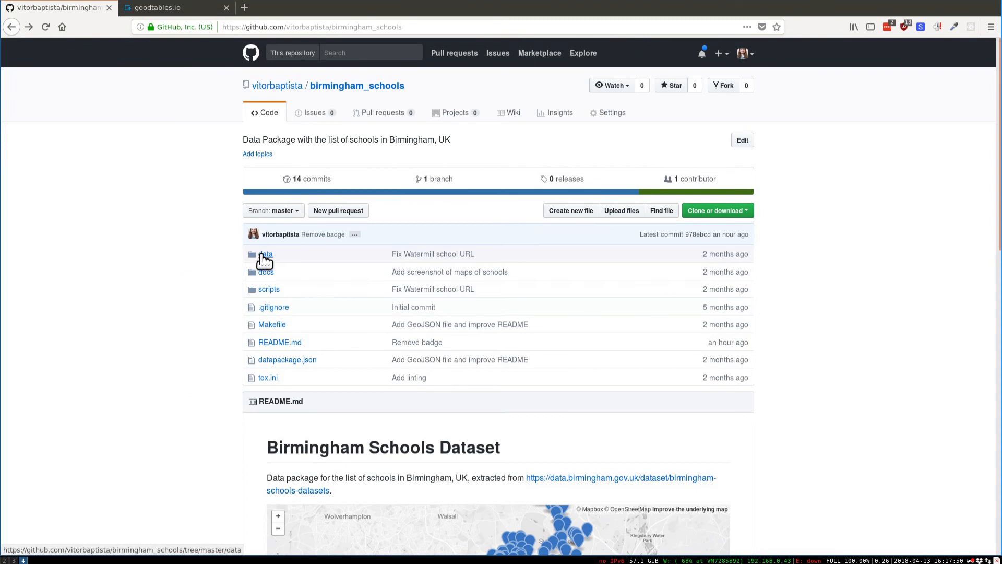
Open data/birmingham_schools.csv for editing on GitHub and append ",invalid column" to the end of line 2
{"action": "left_click", "coordinate": [265, 255]}
{"action": "left_click", "coordinate": [305, 204]}
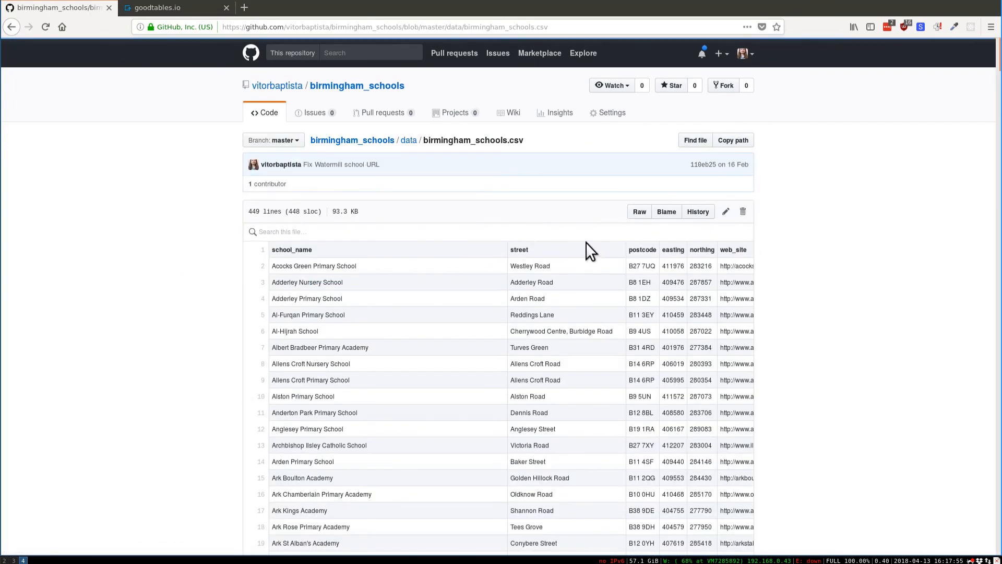
{"action": "left_click", "coordinate": [726, 212]}
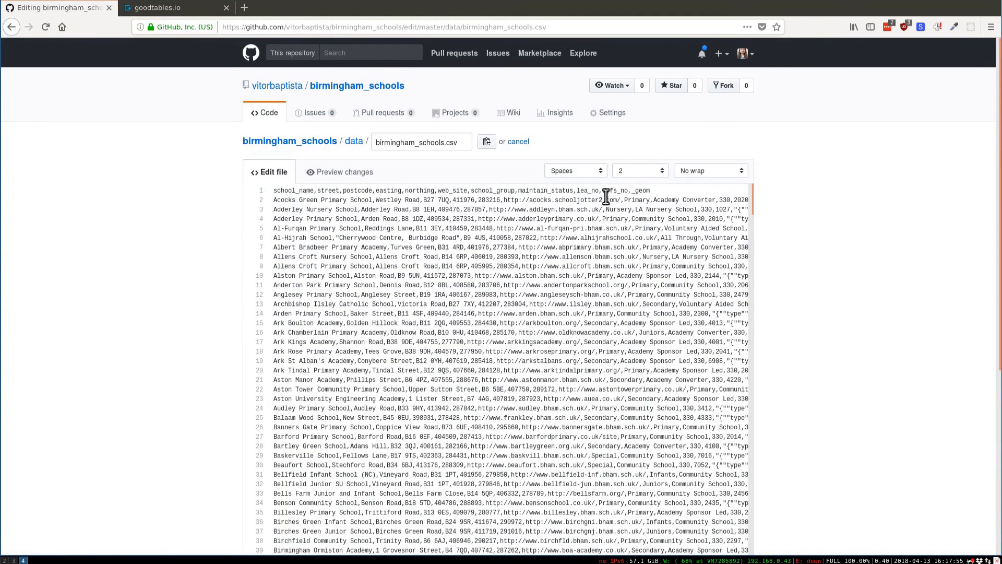
{"action": "left_click", "coordinate": [664, 198]}
{"action": "key", "text": "End"}
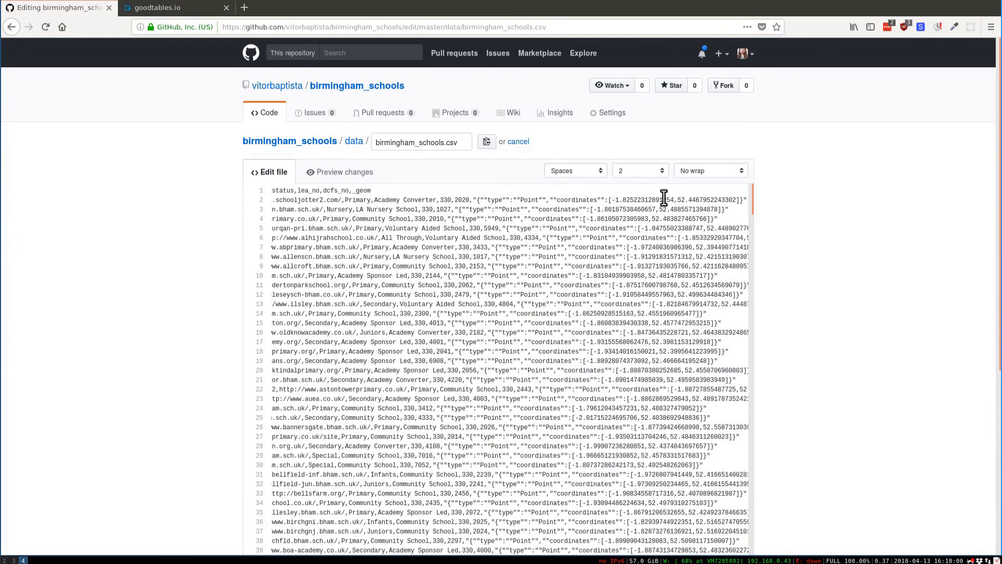
{"action": "type", "text": ",inva"}
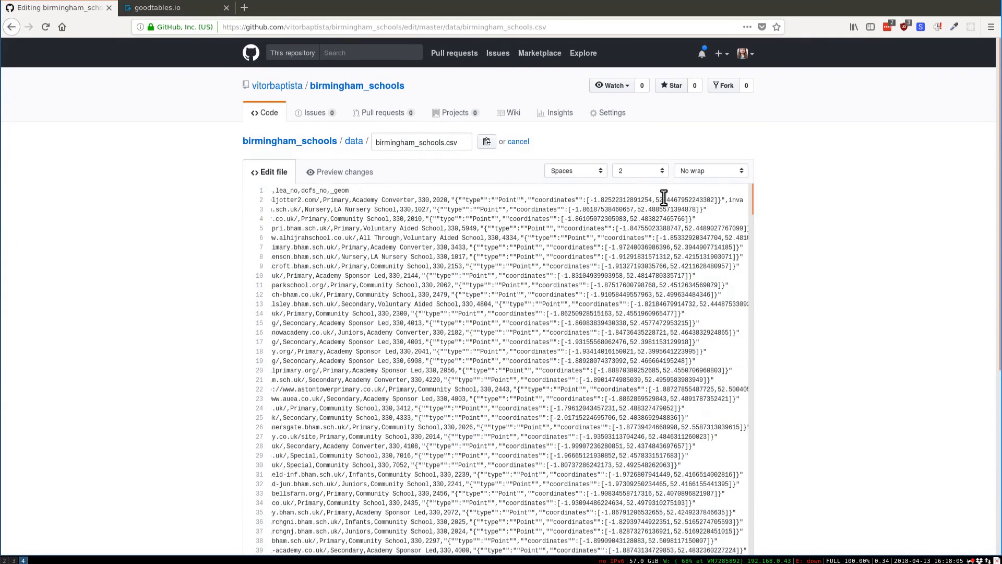
{"action": "type", "text": "lid column"}
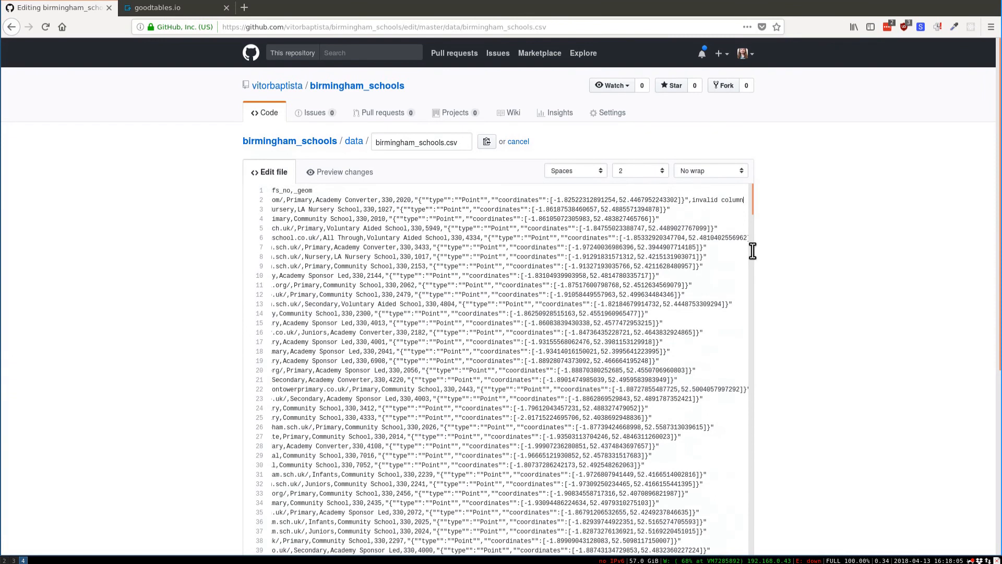
Propose the file change on a new branch with the message "adding a new invalid column" and create the pull request
{"action": "scroll", "coordinate": [783, 301], "scroll_direction": "down", "scroll_amount": 5}
{"action": "scroll", "coordinate": [784, 304], "scroll_direction": "down", "scroll_amount": 3}
{"action": "left_click", "coordinate": [474, 339]}
{"action": "type", "text": "adding a new invalid column"}
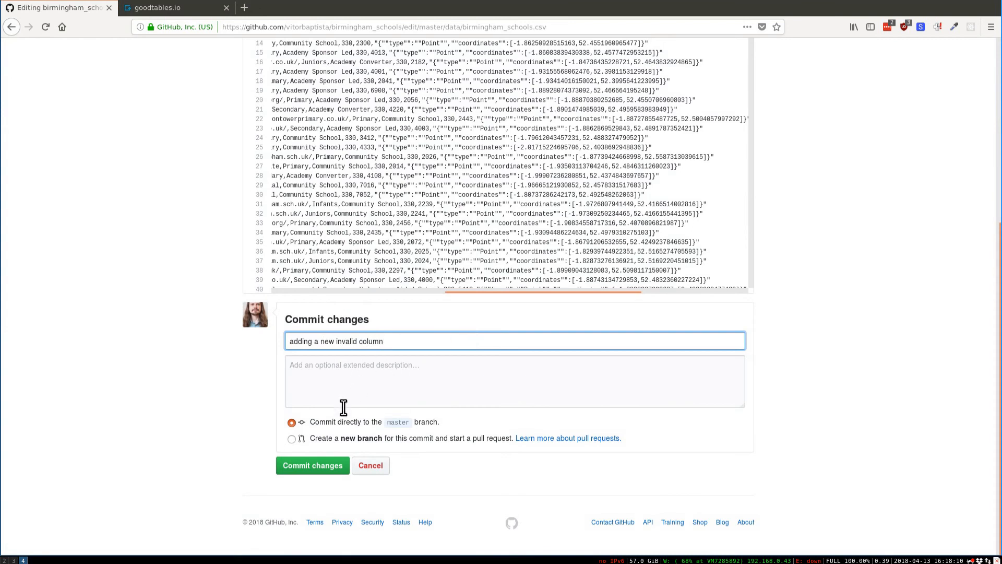
{"action": "left_click", "coordinate": [292, 438]}
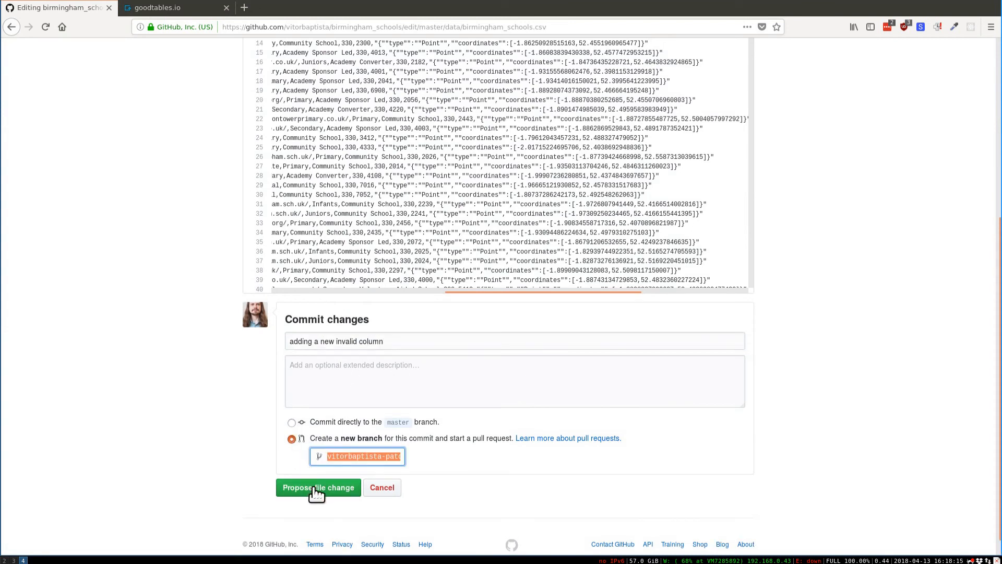
{"action": "left_click", "coordinate": [317, 489]}
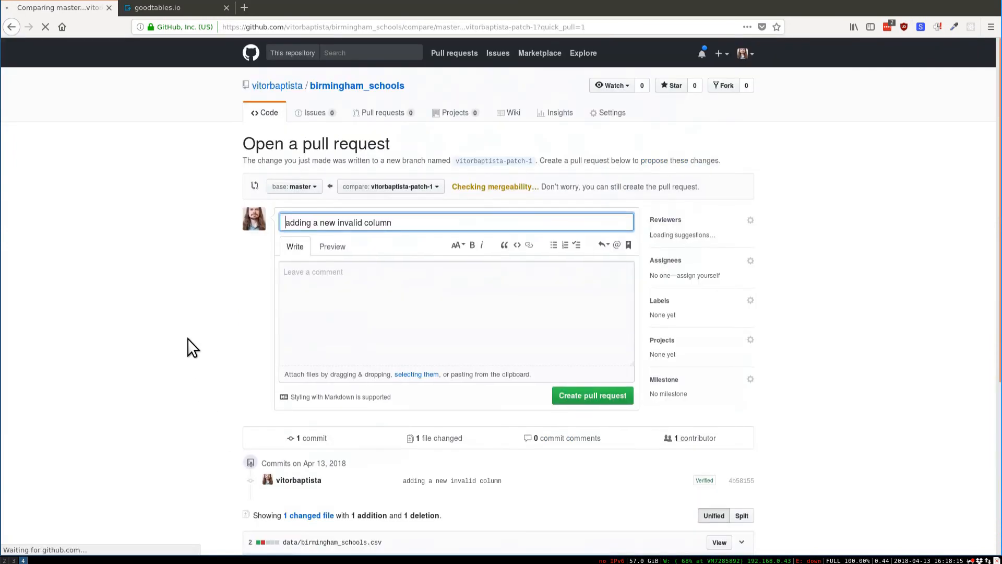
{"action": "left_click", "coordinate": [606, 399]}
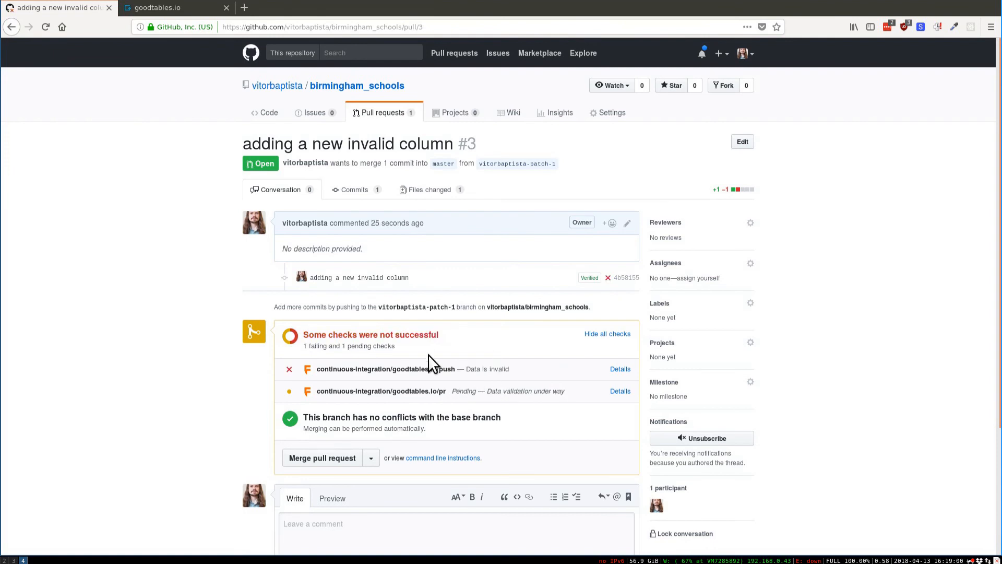
Open the details of the goodtables.io/push check in a new tab and inspect the Extra Value error in row 2
{"action": "left_click", "coordinate": [608, 280]}
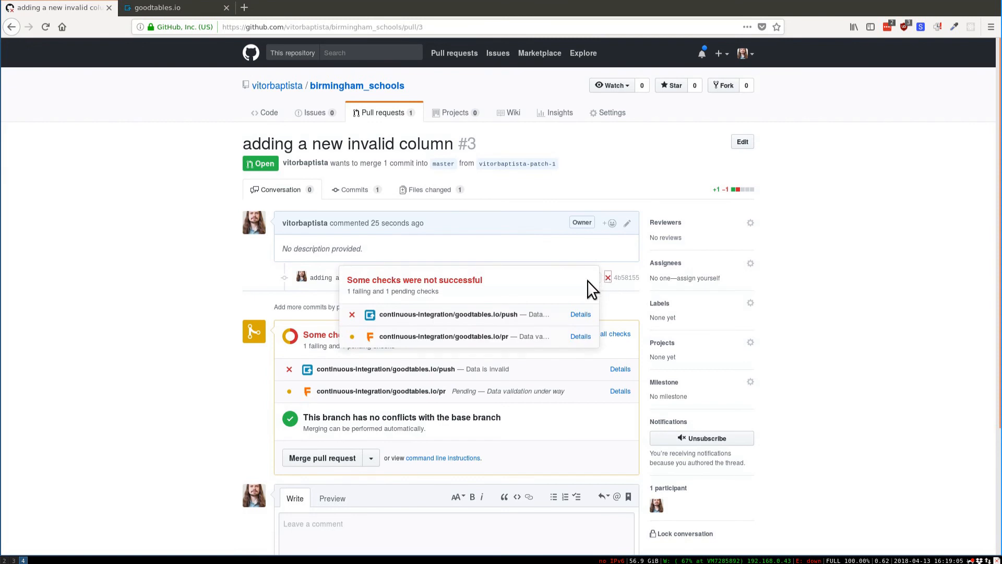
{"action": "middle_click", "coordinate": [579, 315]}
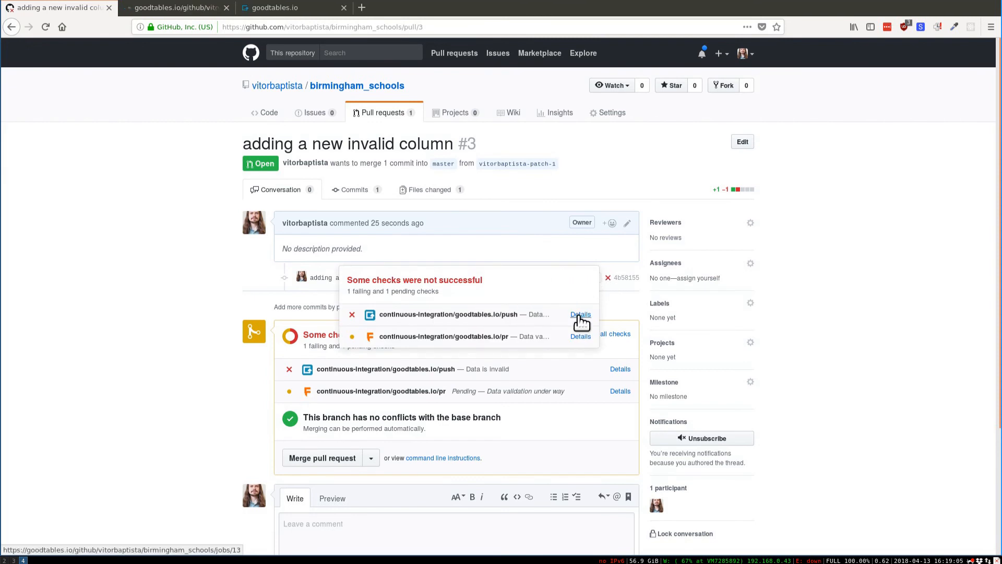
{"action": "key", "text": "ctrl+Tab"}
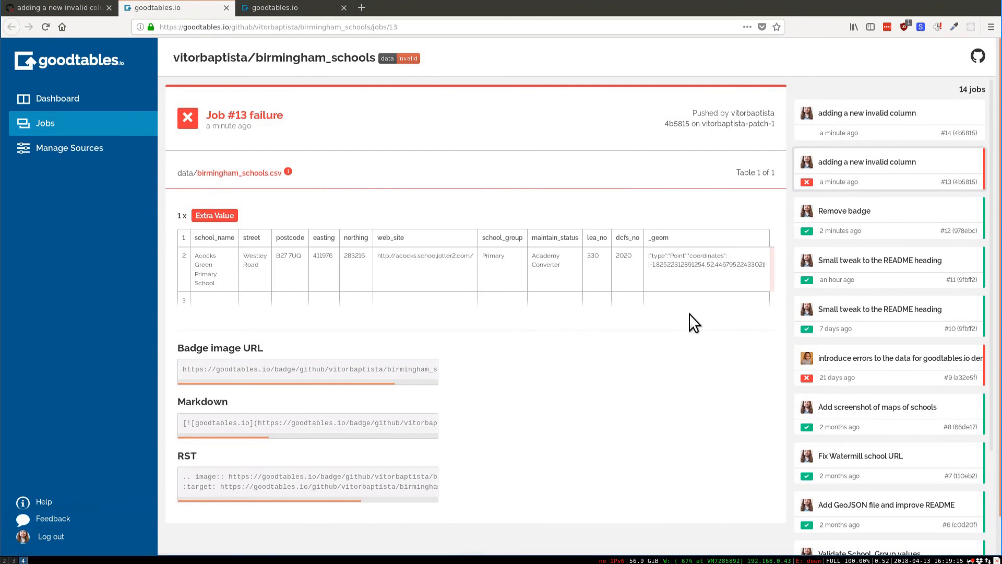
{"action": "left_click_drag", "start_coordinate": [769, 273], "coordinate": [794, 273]}
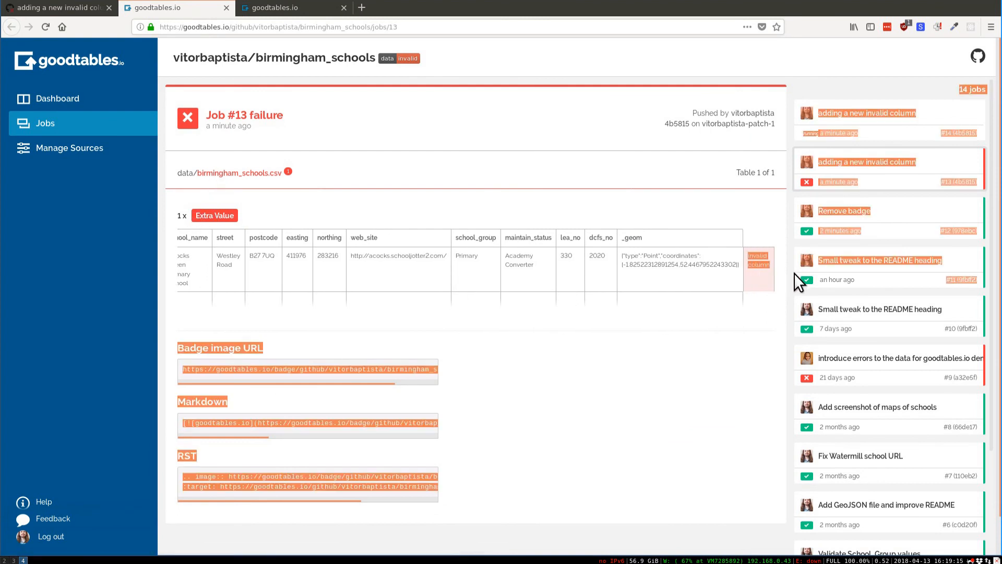
{"action": "left_click", "coordinate": [766, 262]}
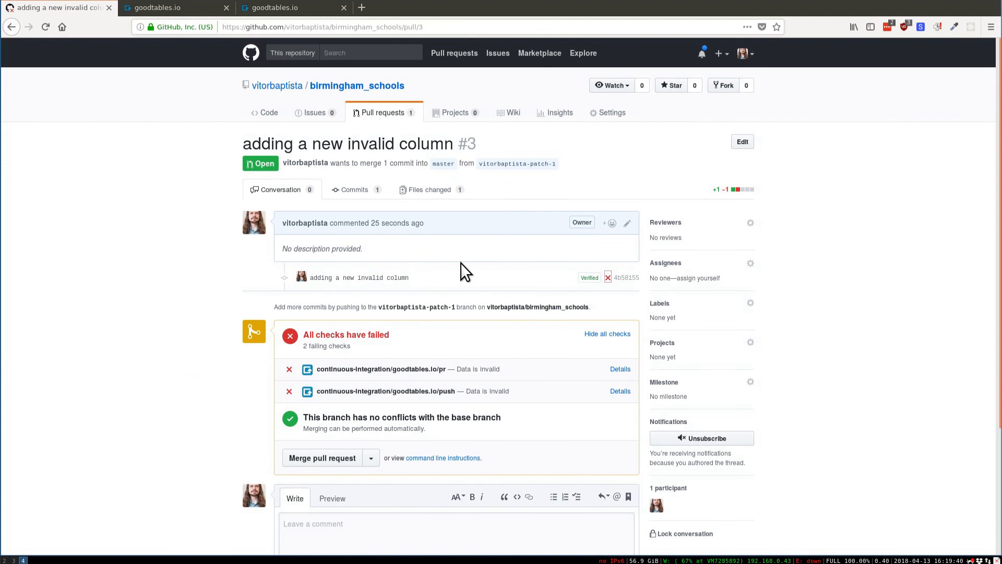
Close the pull request with the comment "Sorry, but this data isn't valid"
{"action": "scroll", "coordinate": [460, 262], "scroll_direction": "down", "scroll_amount": 4}
{"action": "left_click", "coordinate": [364, 408]}
{"action": "type", "text": "Sorry, but th"}
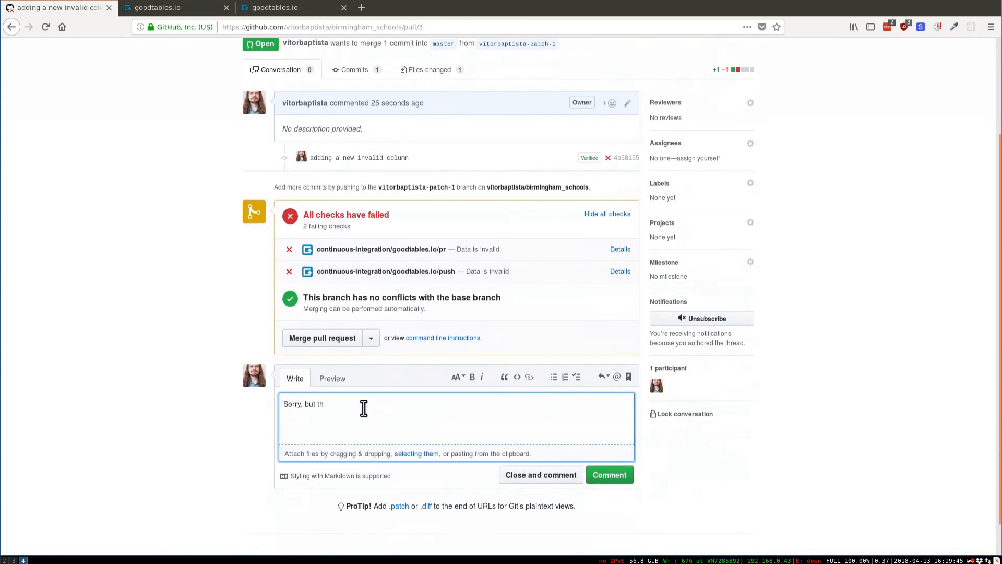
{"action": "type", "text": "is data isn't valid"}
{"action": "left_click", "coordinate": [510, 472]}
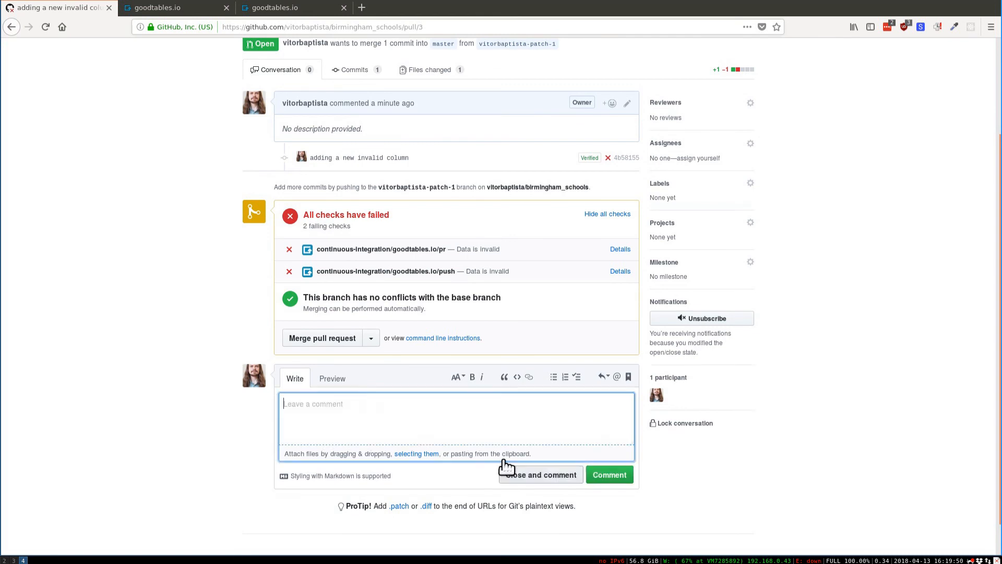
Switch to the goodtables.io page of job #13 and copy the Markdown badge code
{"action": "key", "text": "ctrl+Tab"}
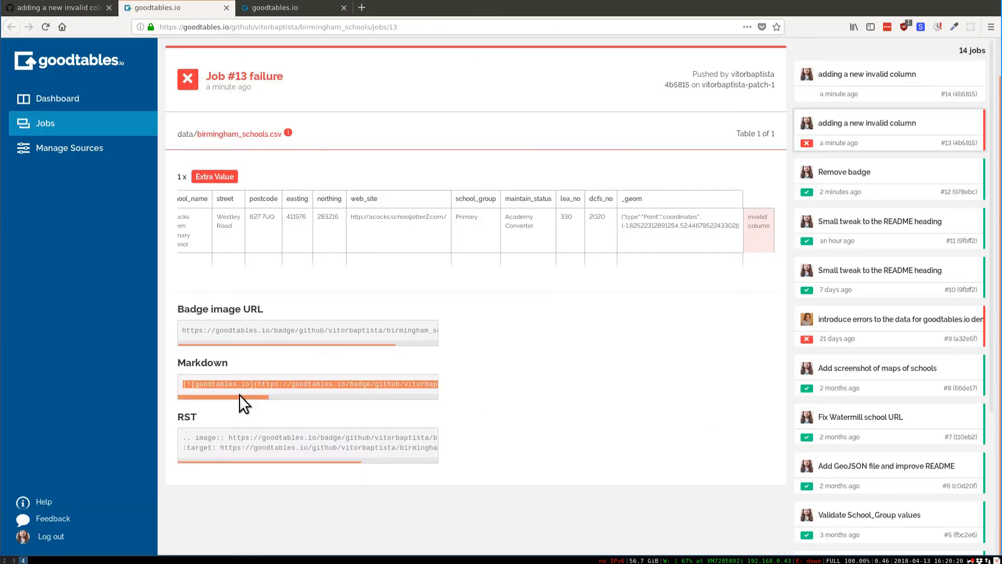
{"action": "left_click_drag", "start_coordinate": [239, 394], "coordinate": [212, 396]}
{"action": "left_click", "coordinate": [349, 362]}
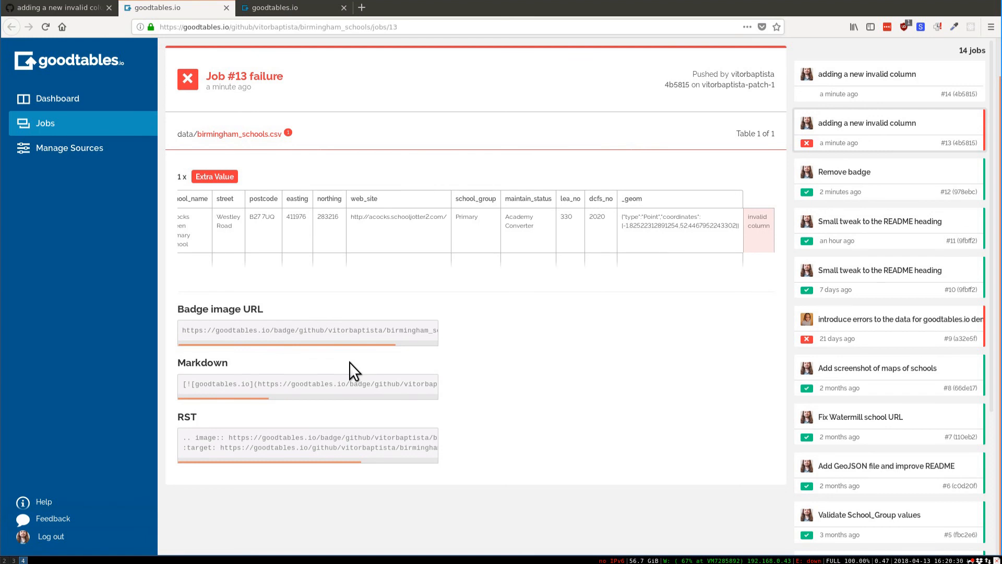
{"action": "left_click", "coordinate": [407, 379]}
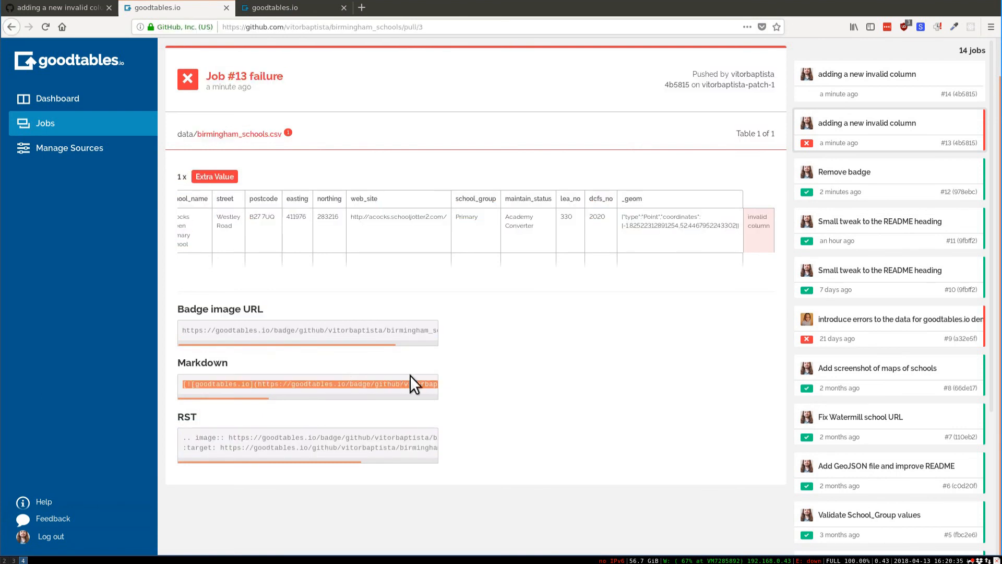
Switch back to GitHub and open README.md of the birmingham_schools repository for editing
{"action": "key", "text": "ctrl+Page_Up"}
{"action": "left_click", "coordinate": [318, 55]}
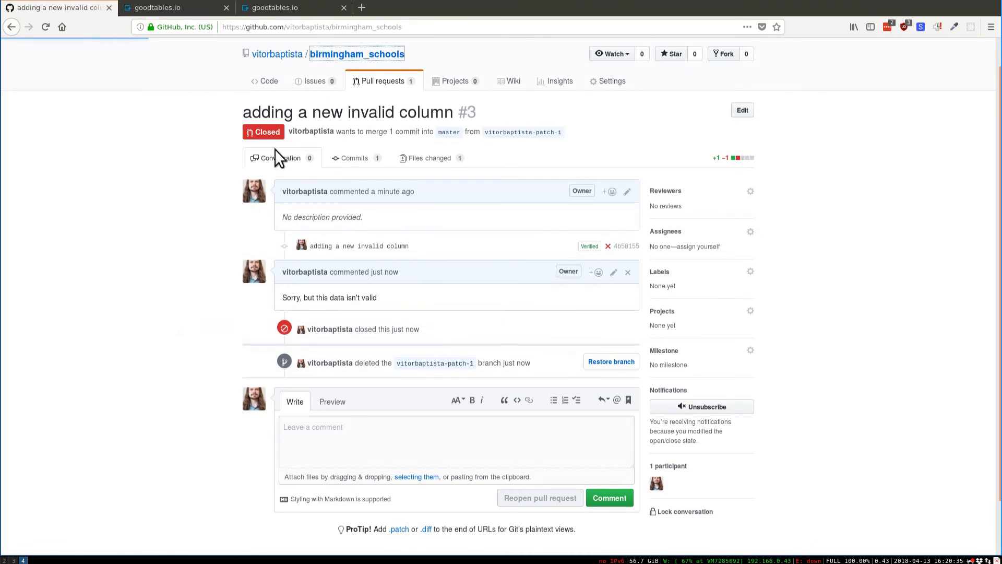
{"action": "scroll", "coordinate": [271, 318], "scroll_direction": "down", "scroll_amount": 1}
{"action": "left_click", "coordinate": [273, 311]}
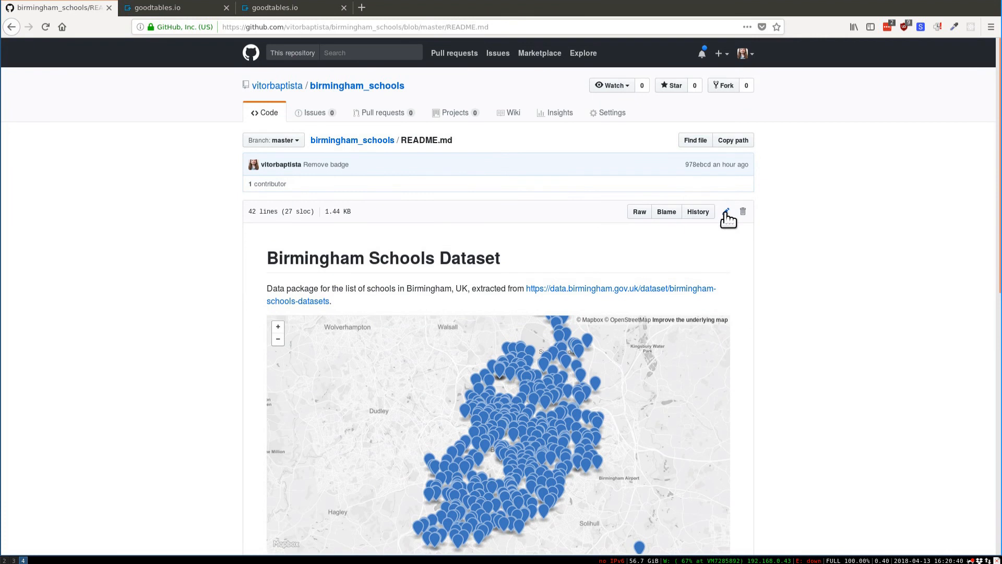
{"action": "left_click", "coordinate": [726, 213]}
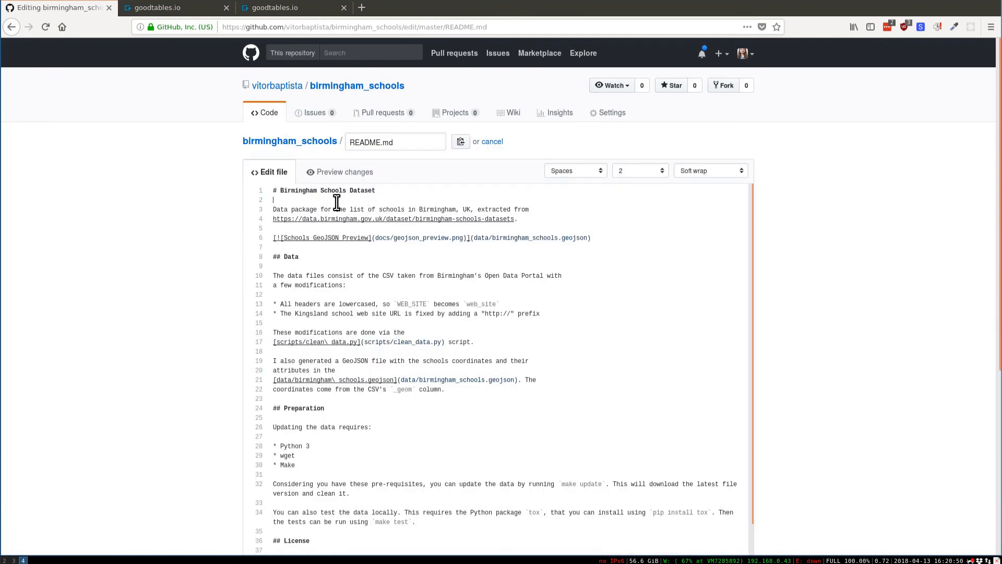
Insert the goodtables.io Markdown badge code on its own line below the "Birmingham Schools Dataset" heading, with blank lines around it
{"action": "key", "text": "Return"}
{"action": "key", "text": "Return"}
{"action": "key", "text": "Up"}
{"action": "type", "text": "[![goodtables.io](https://goodtables.io/badge/github/vitorbaptista/birmingham_schools.svg)](https://goodtables.io/github/vitorbaptista/birmingham_schools)"}
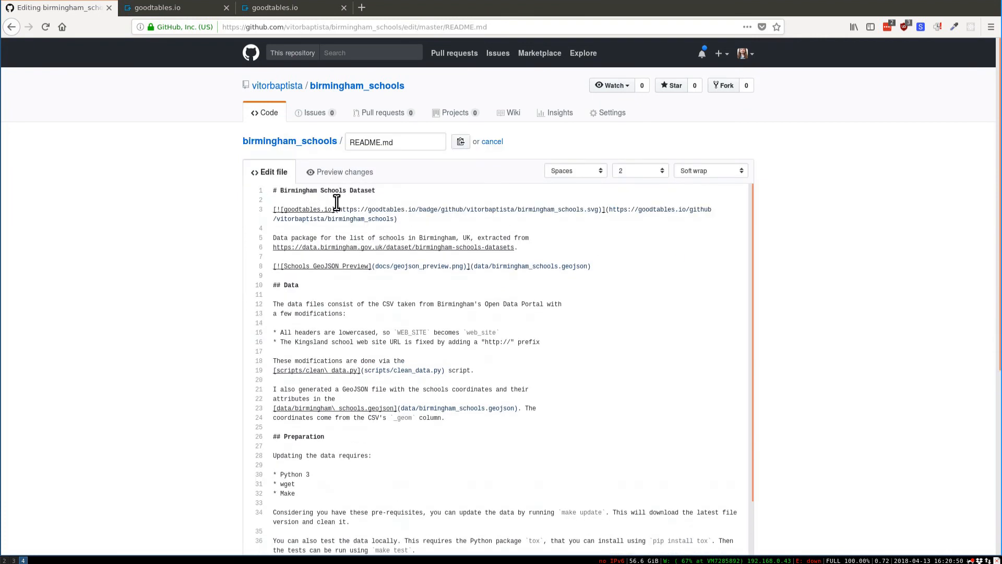
Commit the README change directly to the master branch with the message "Add goodtables.io badge"
{"action": "scroll", "coordinate": [172, 349], "scroll_direction": "down", "scroll_amount": 5}
{"action": "left_click", "coordinate": [314, 373]}
{"action": "type", "text": "Add goodtab"}
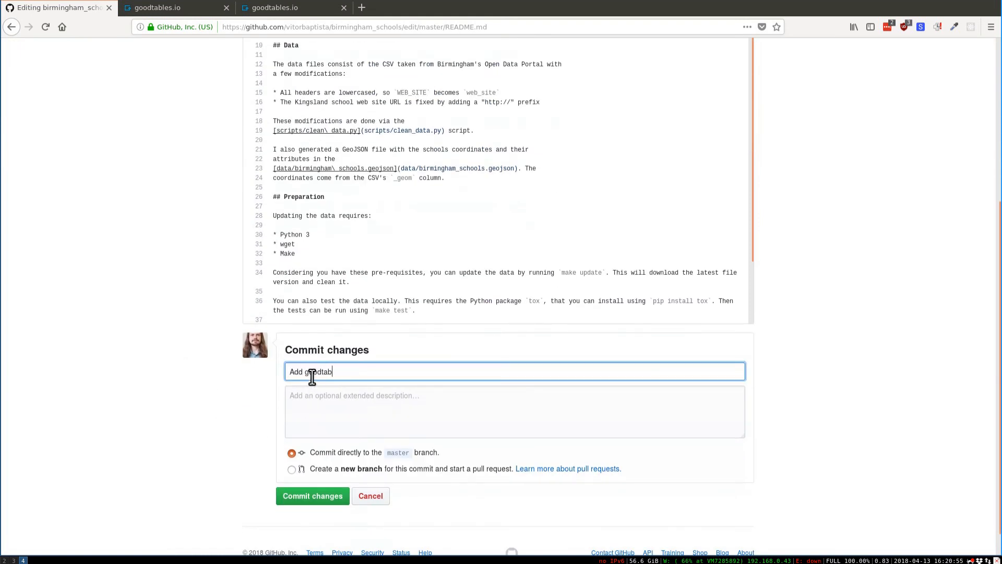
{"action": "type", "text": "les.io badge"}
{"action": "left_click", "coordinate": [319, 497]}
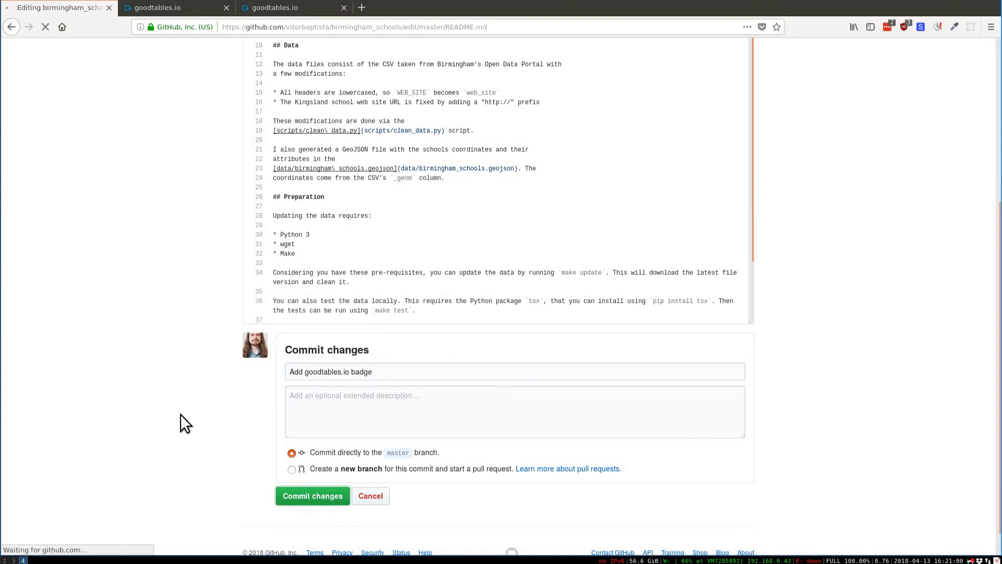